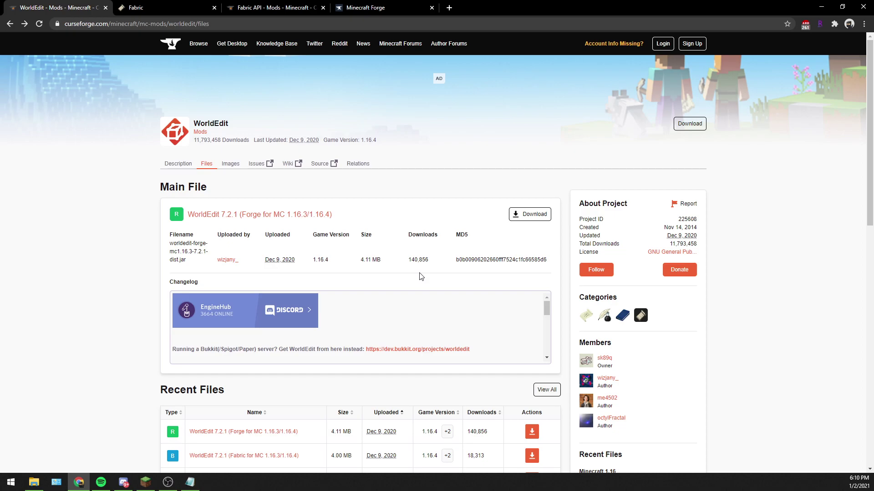
# Scroll the download page, then open the Forge downloads folder and select the WorldEdit Forge jar.
pyautogui.scroll(-2, 117, 288)
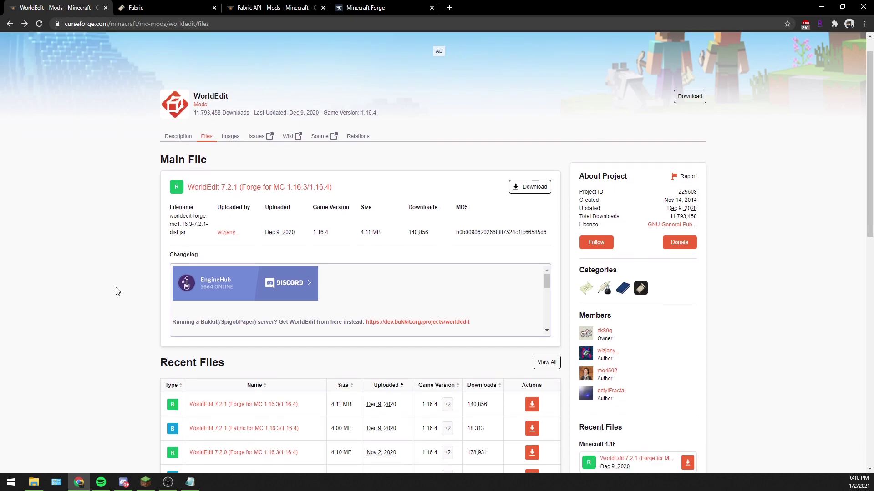
pyautogui.scroll(-1, 268, 417)
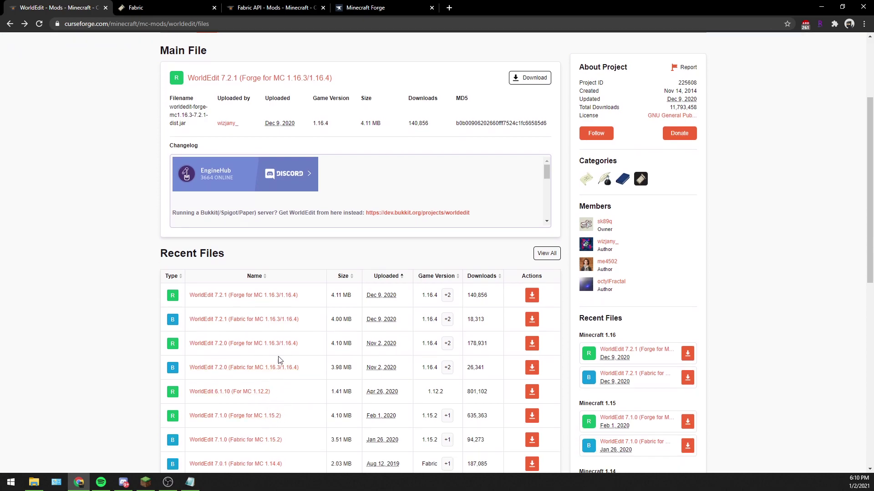
pyautogui.scroll(3, 502, 172)
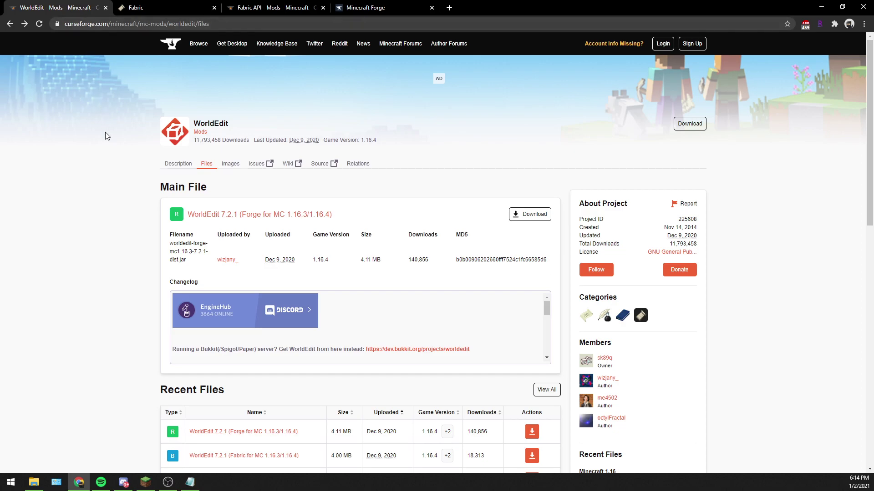
pyautogui.scroll(-1, 141, 300)
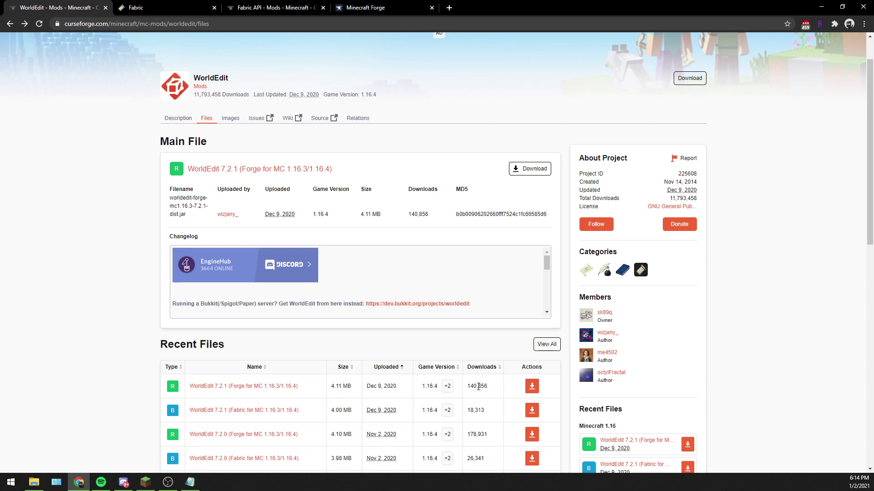
pyautogui.click(34, 483)
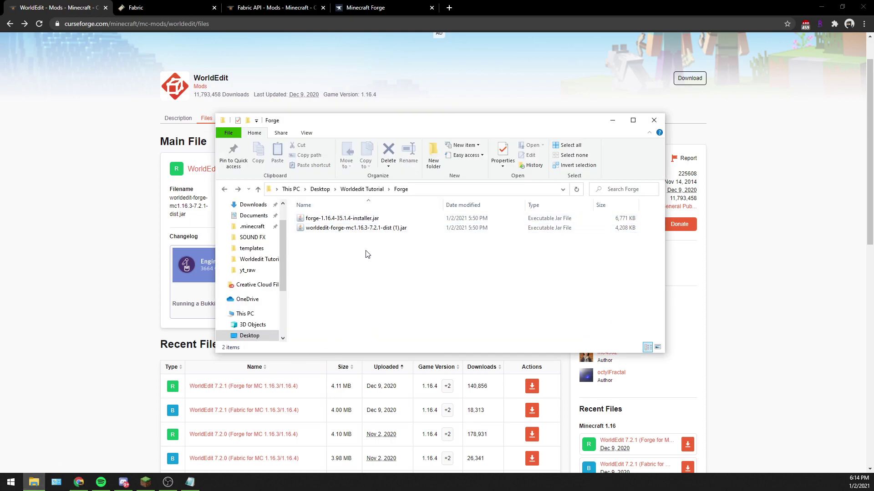
pyautogui.click(339, 232)
# Show the Minecraft Forge 1.16.4 downloads page with the Forge folder in front.
pyautogui.click(253, 355)
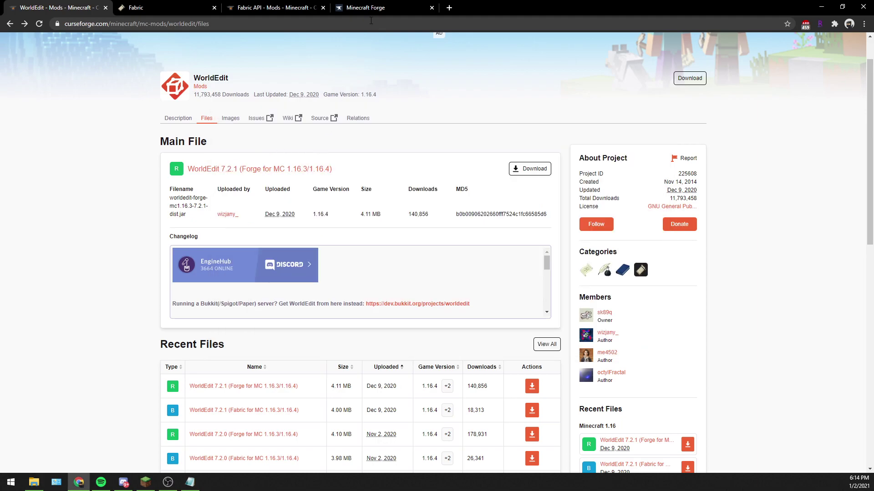
pyautogui.hotkey('ctrl', '4')
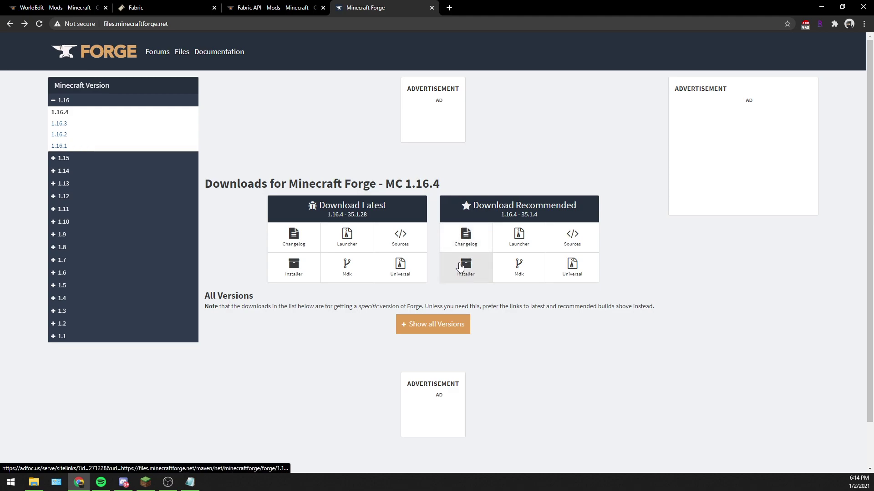
pyautogui.click(40, 483)
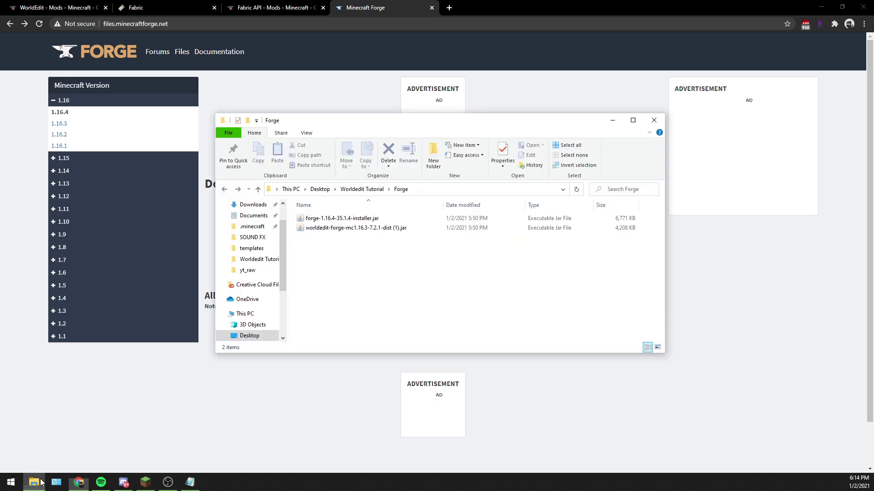
# Run forge-1.16.4-35.1.4-installer.jar to install the Forge client.
pyautogui.doubleClick(356, 220)
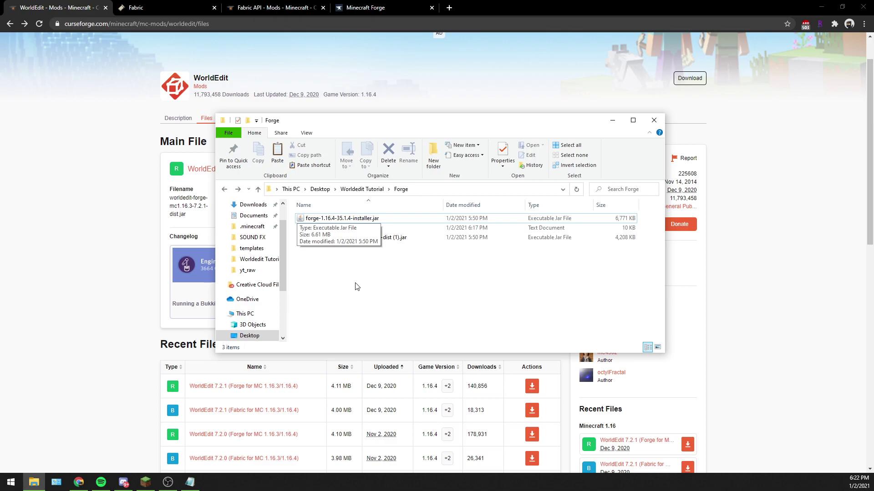
# Check the launcher's installation list for the forge 1.16.4-forge-35.1.4 profile, then minimize the launcher.
pyautogui.click(145, 482)
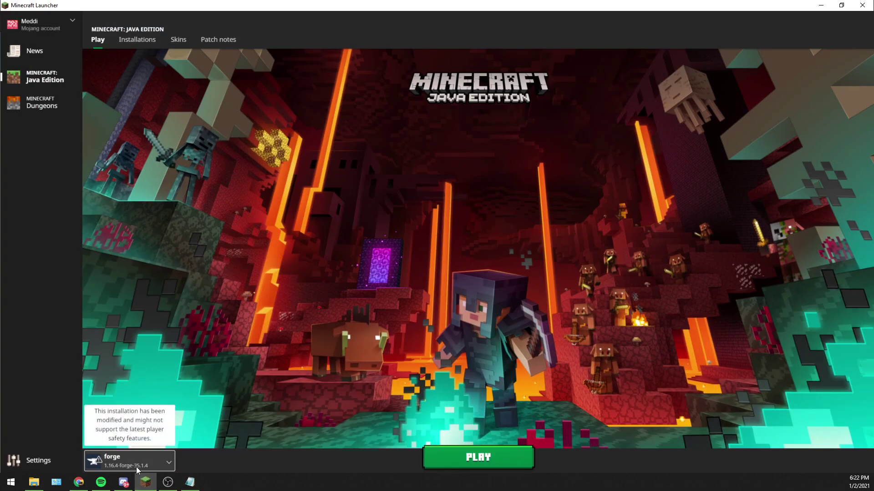
pyautogui.click(138, 469)
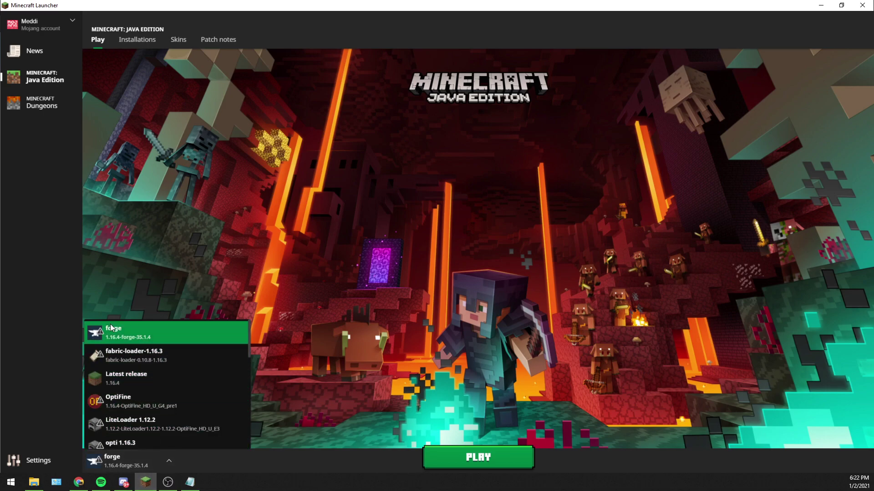
pyautogui.click(146, 482)
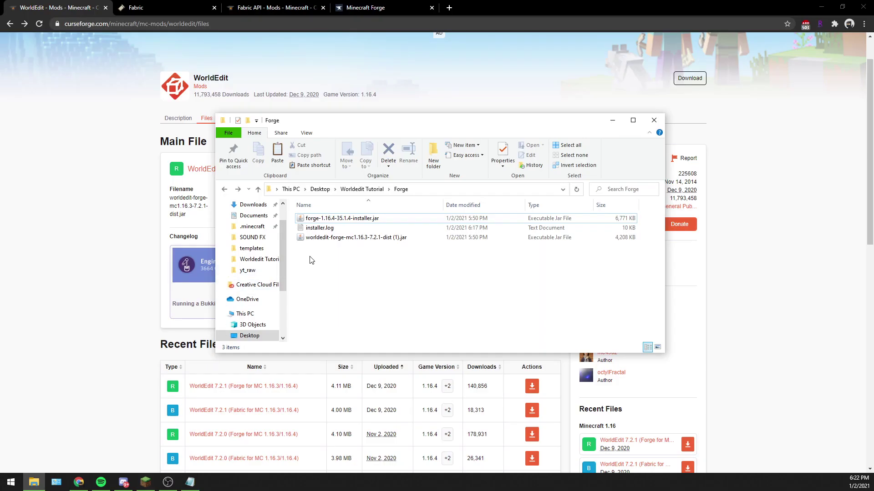
# Select the WorldEdit Forge jar and open the %appdata% Roaming folder through Run.
pyautogui.click(318, 240)
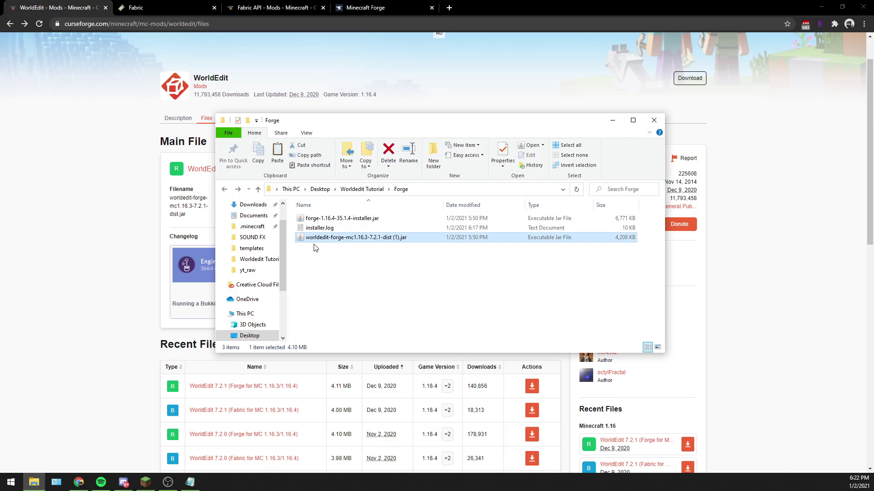
pyautogui.click(11, 481)
pyautogui.write('run')
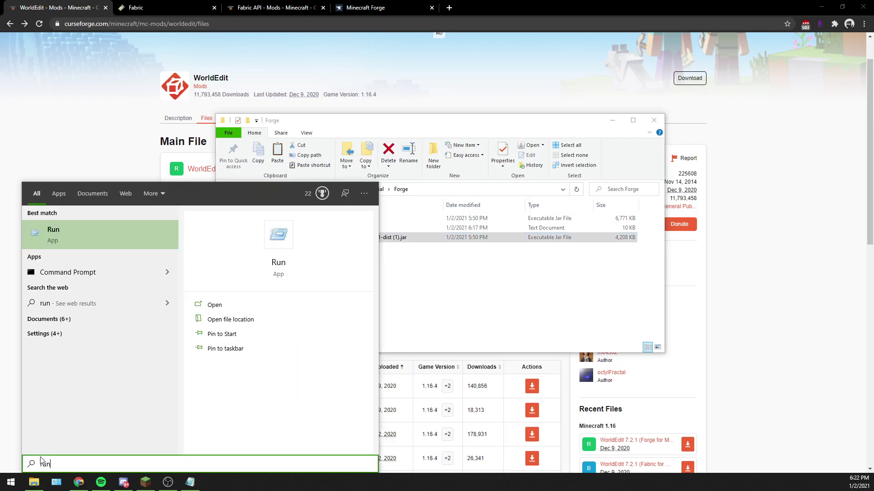
pyautogui.click(86, 237)
pyautogui.moveTo(719, 334); pyautogui.dragTo(363, 289)
pyautogui.click(371, 328)
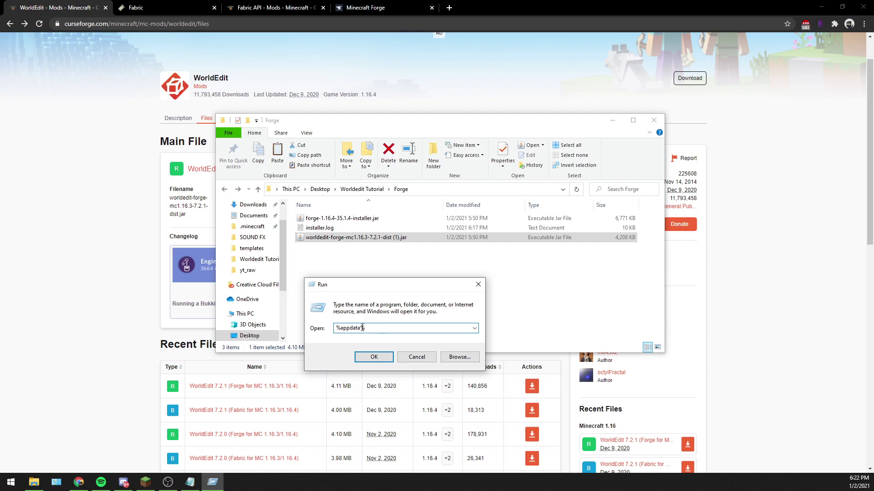
pyautogui.moveTo(364, 327)
pyautogui.mouseDown()
pyautogui.moveTo(337, 328)
pyautogui.moveTo(361, 325)
pyautogui.mouseUp()
pyautogui.click(372, 356)
# Put the WorldEdit Forge jar into .minecraft\mods and return to the Minecraft Launcher.
pyautogui.scroll(-1, 372, 313)
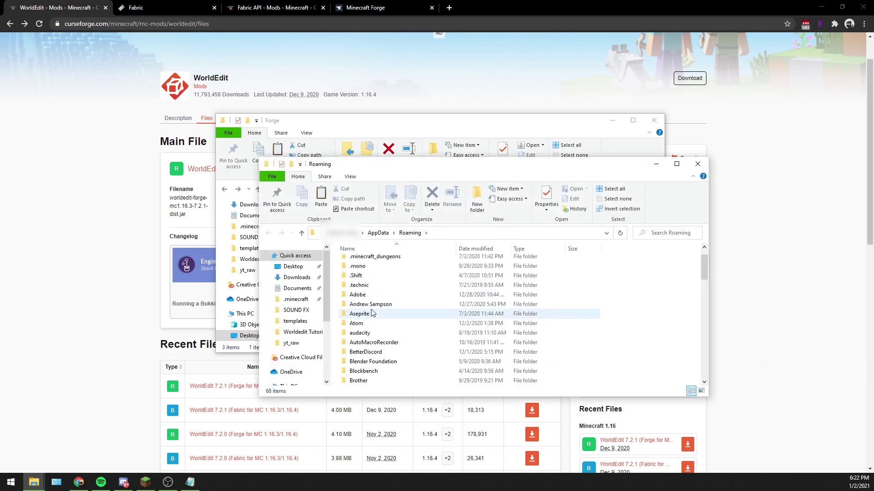
pyautogui.scroll(1, 370, 291)
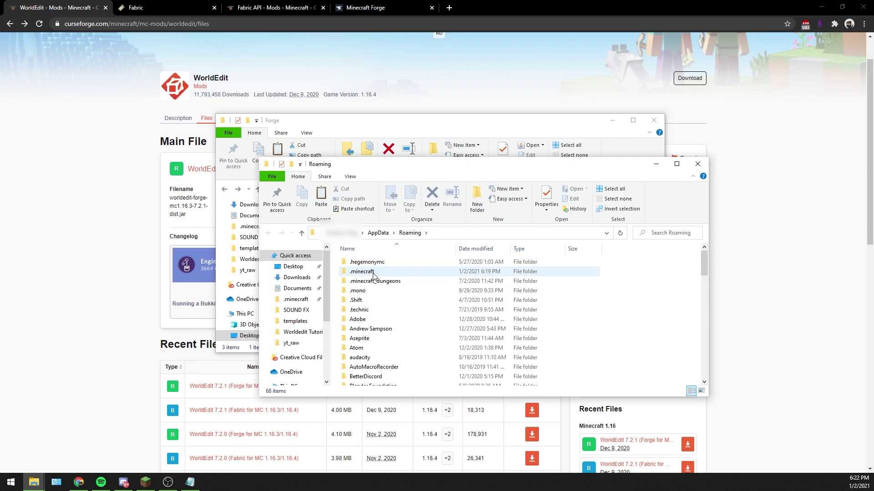
pyautogui.doubleClick(362, 271)
pyautogui.scroll(-3, 378, 320)
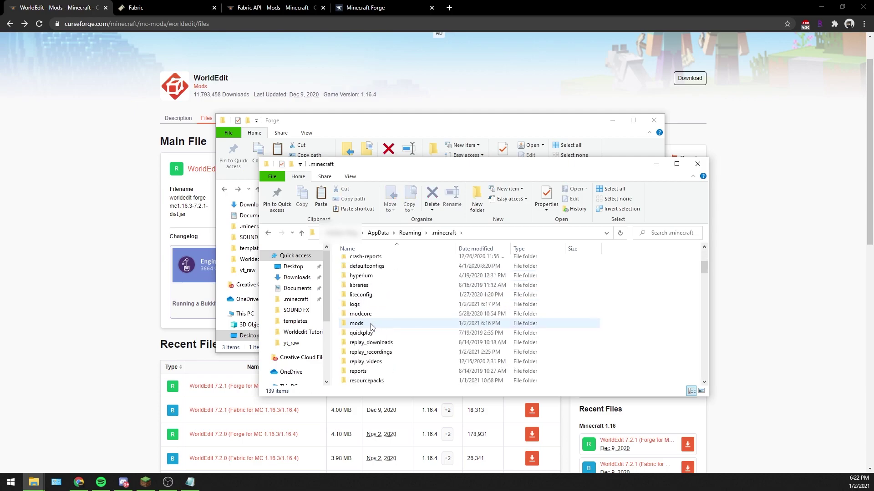
pyautogui.doubleClick(371, 324)
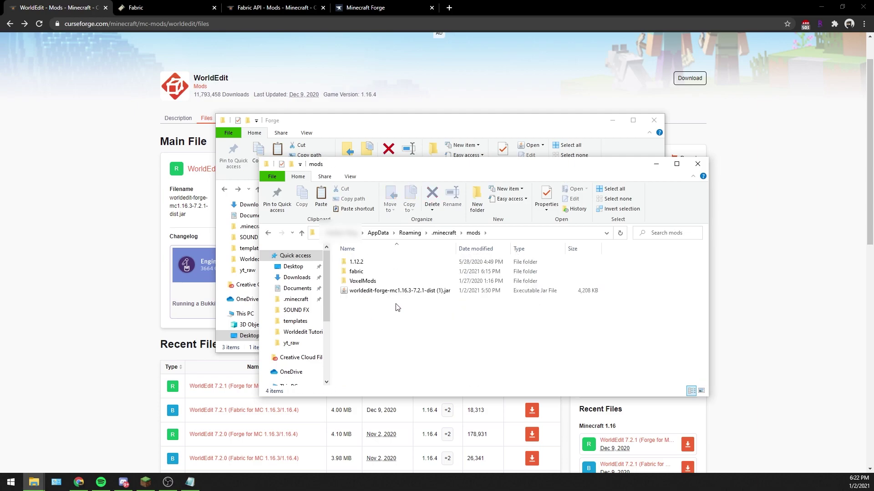
pyautogui.click(355, 293)
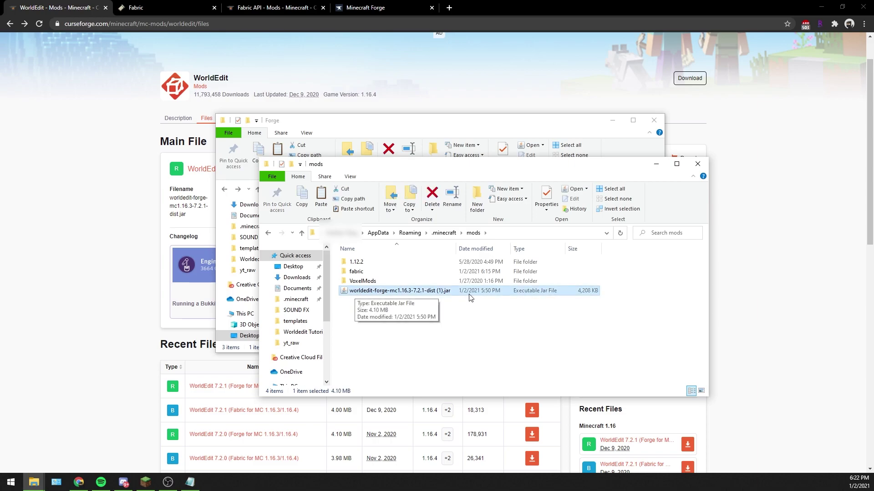
pyautogui.click(442, 327)
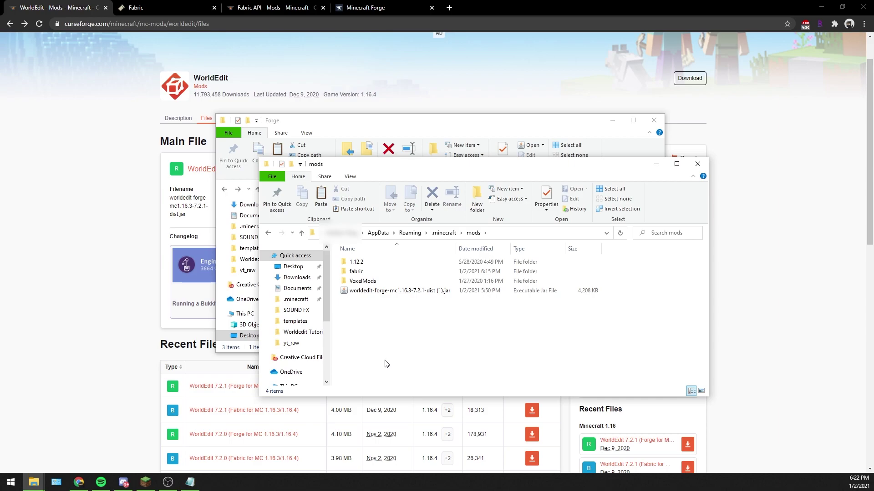
pyautogui.click(145, 482)
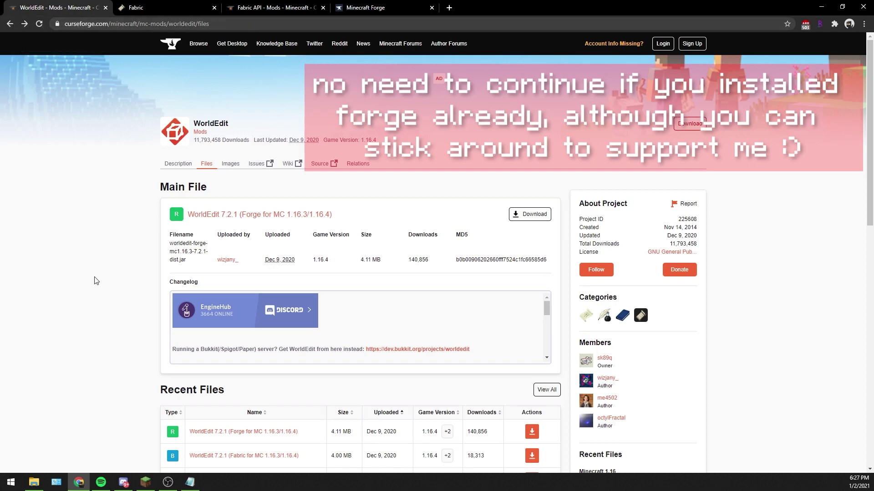
# Scroll to the Fabric 7.2.1 download, then go to the Fabric installer page.
pyautogui.scroll(-2, 105, 301)
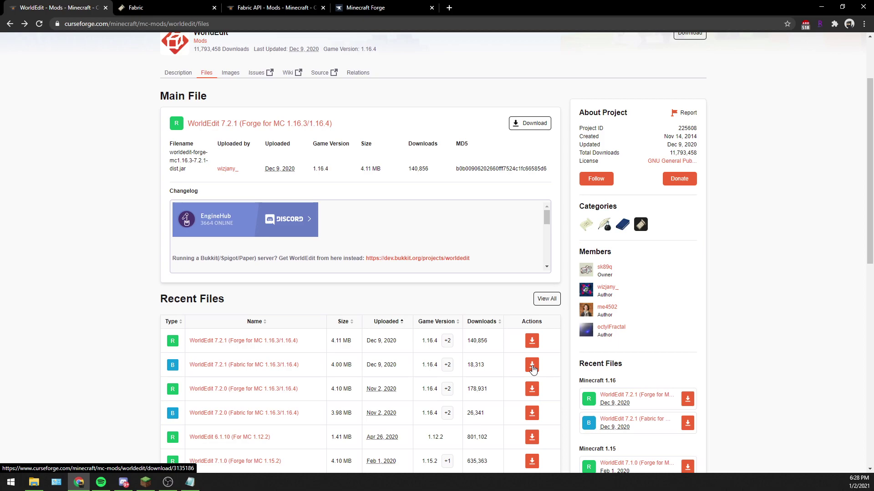
pyautogui.hotkey('ctrl', 'Tab')
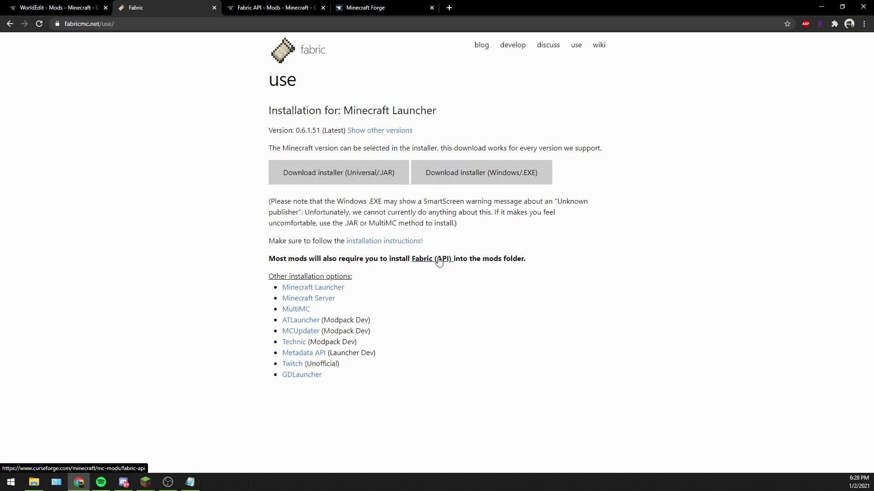
# Show the Fabric API files page with the 1.16.4 Fabric API 0.29.1 main file.
pyautogui.click(275, 7)
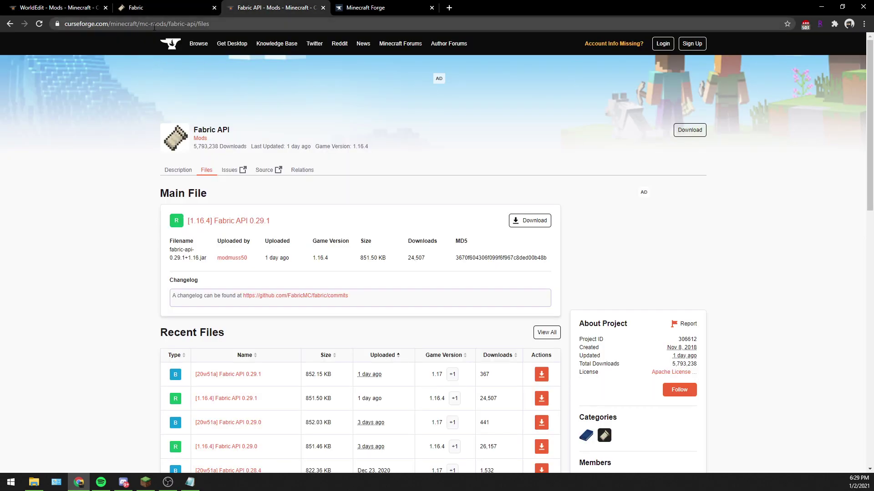
# Look over the Fabric API files page, then bring the Fabric downloads folder in front.
pyautogui.scroll(-2, 120, 255)
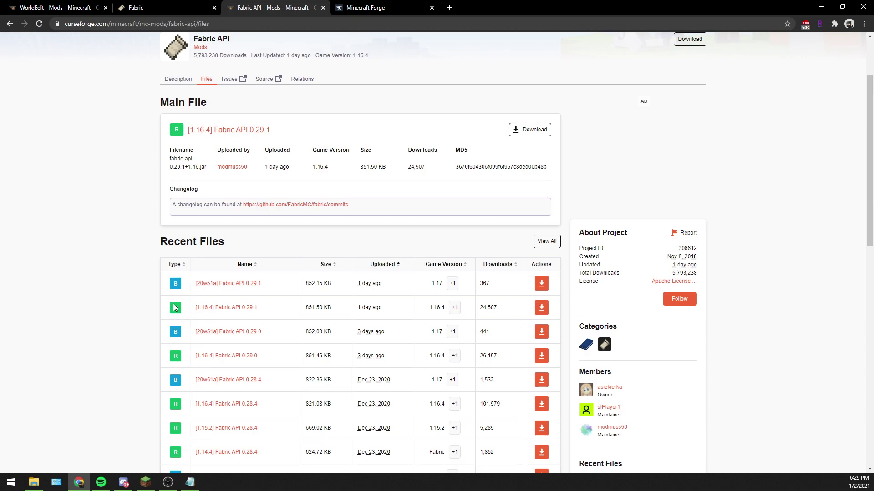
pyautogui.click(179, 327)
pyautogui.scroll(2, 193, 328)
pyautogui.hotkey('alt', 'Tab')
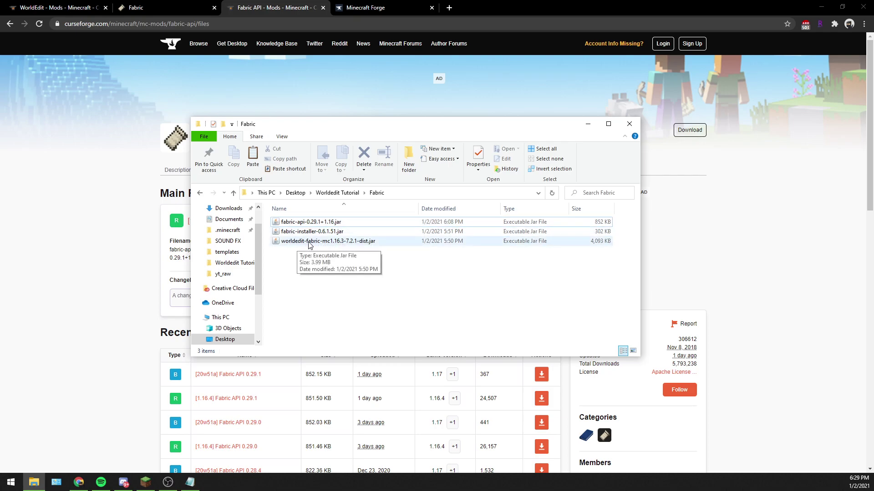
# Run the Fabric installer with Minecraft version 1.16.4 and loader 0.10.8.
pyautogui.click(289, 234)
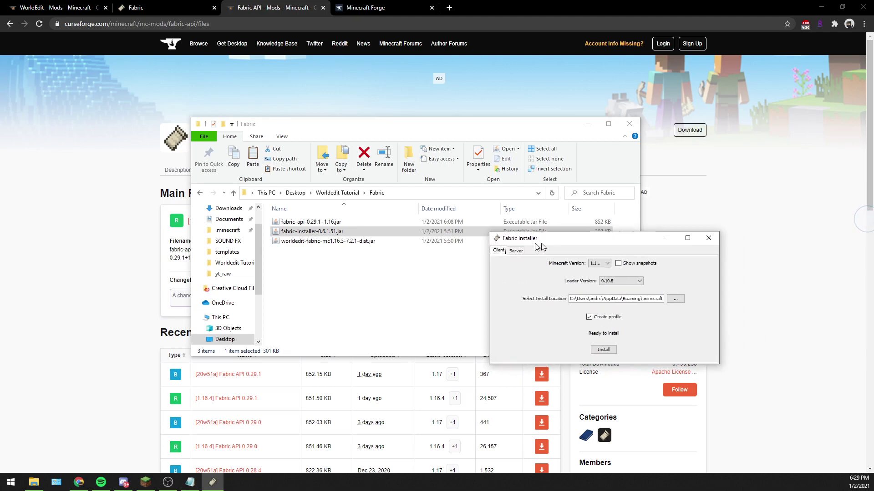
pyautogui.moveTo(580, 245); pyautogui.dragTo(437, 260)
pyautogui.click(436, 274)
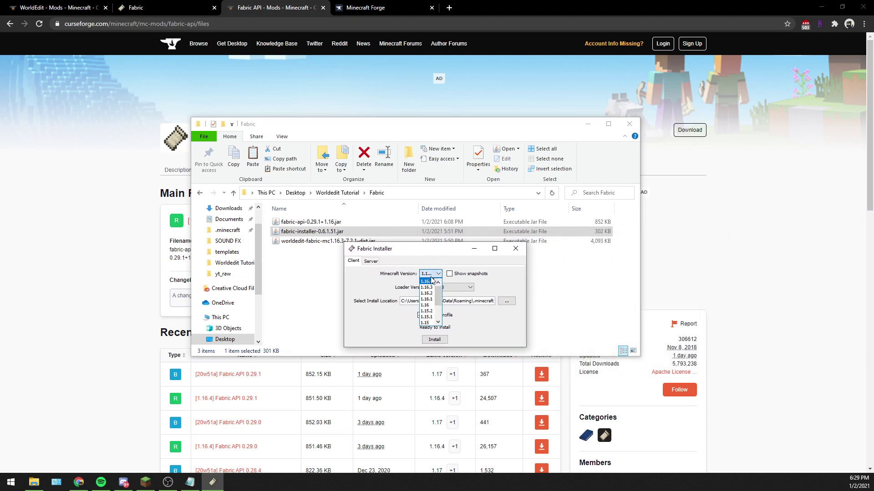
pyautogui.click(427, 282)
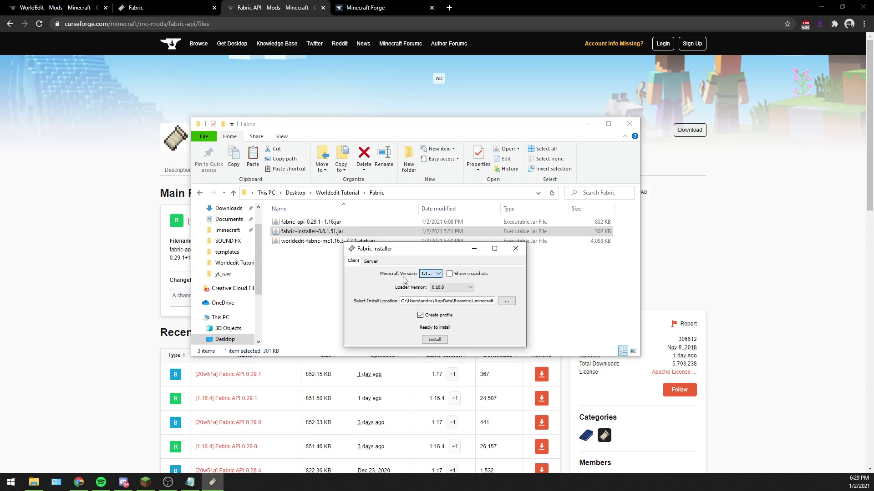
pyautogui.click(429, 274)
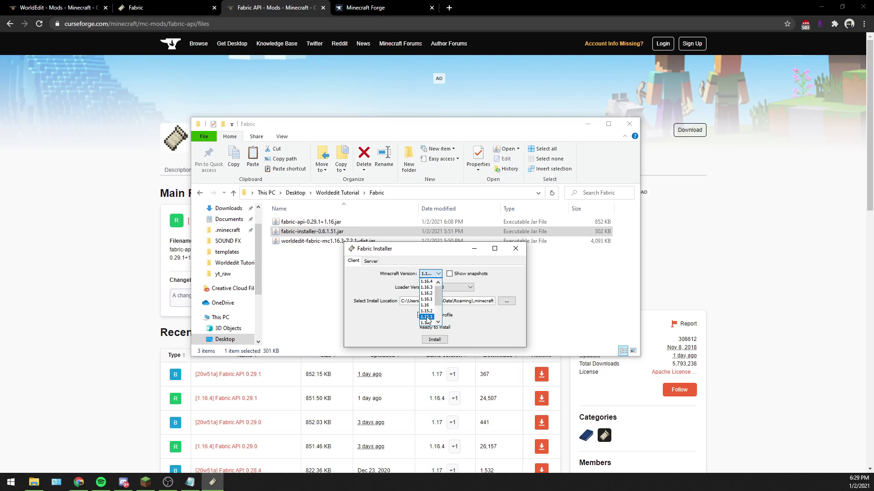
pyautogui.click(381, 288)
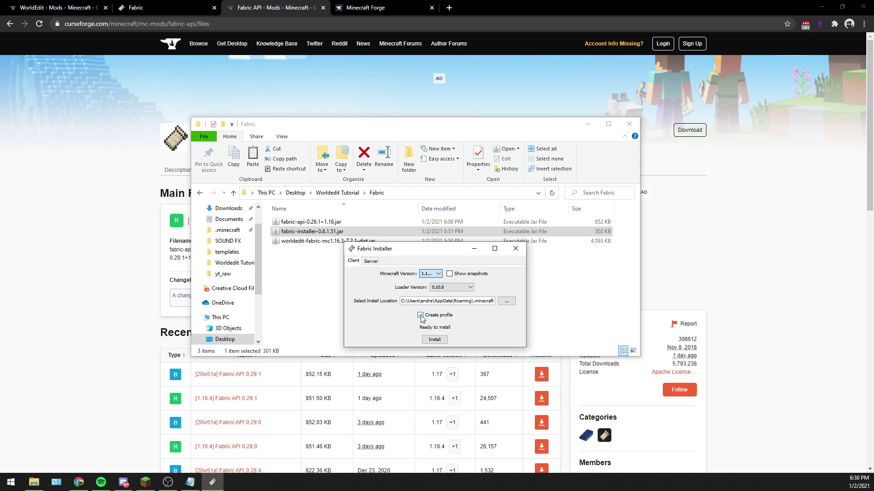
pyautogui.click(438, 290)
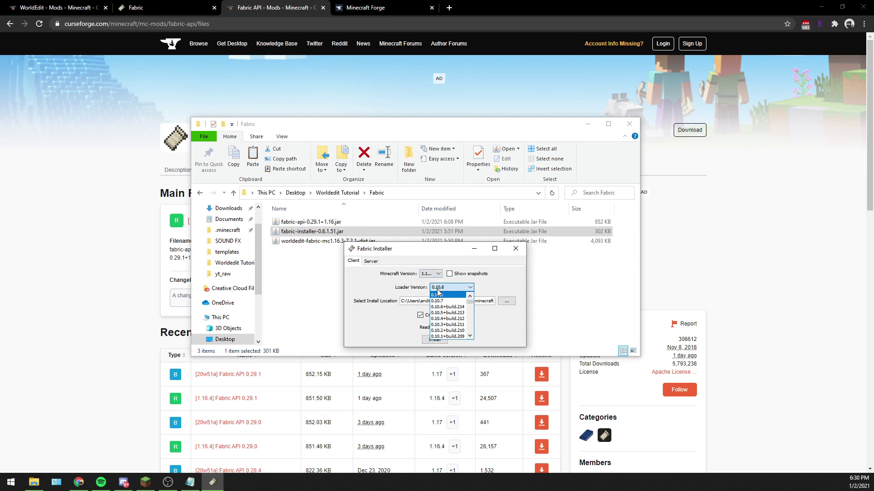
pyautogui.click(438, 291)
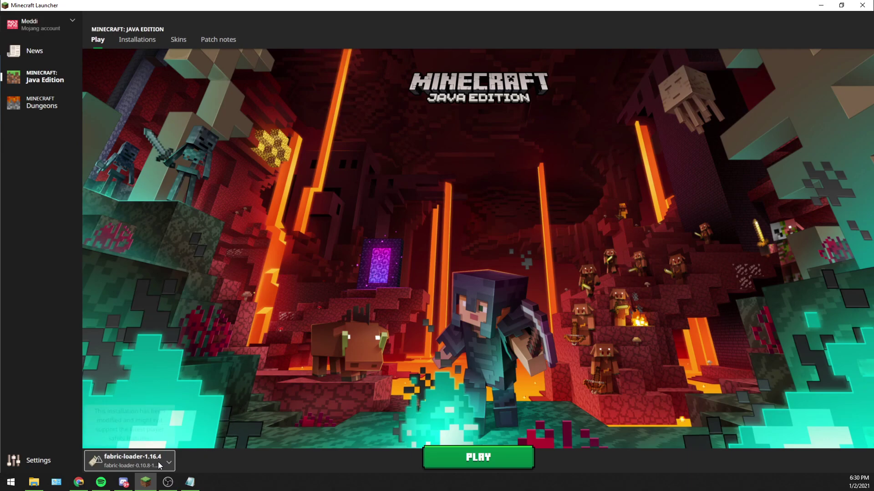
# Check the launcher's installation list for the fabric-loader-1.16.4 profile.
pyautogui.click(131, 460)
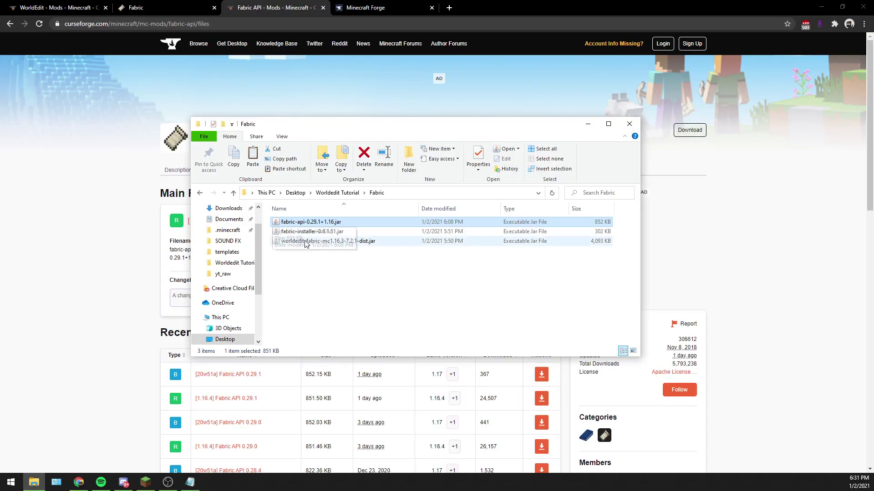
# Open the .minecraft mods folder by running %appdata% from the Run tool.
pyautogui.click(308, 255)
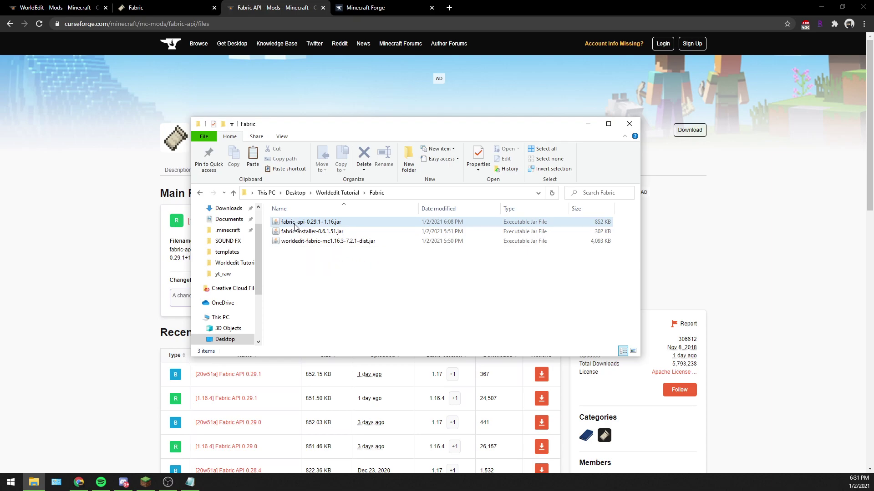
pyautogui.click(11, 482)
pyautogui.write('run')
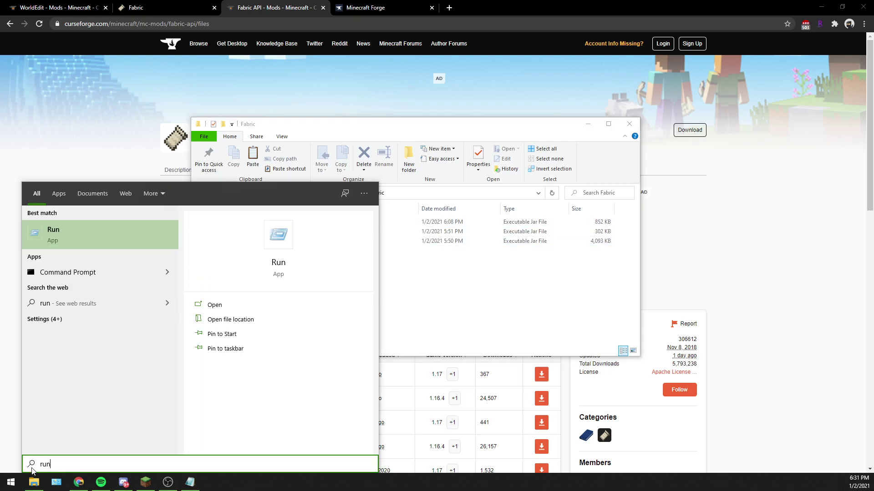
pyautogui.click(88, 236)
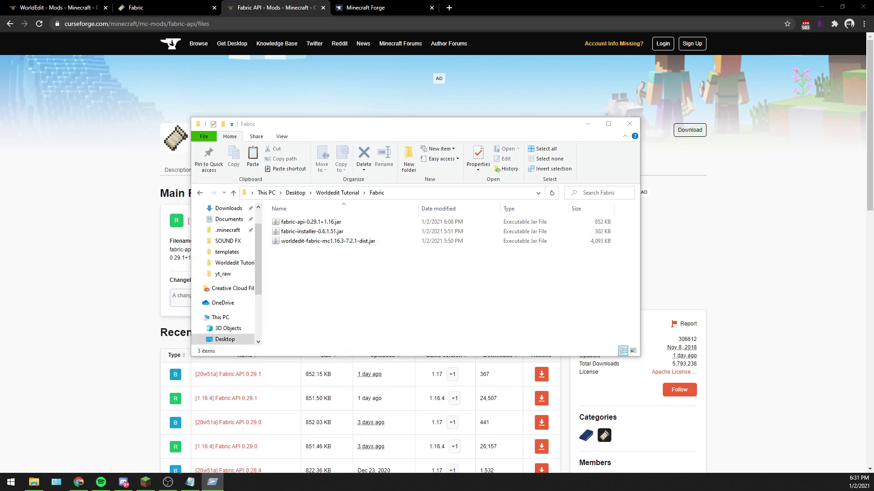
pyautogui.click(418, 320)
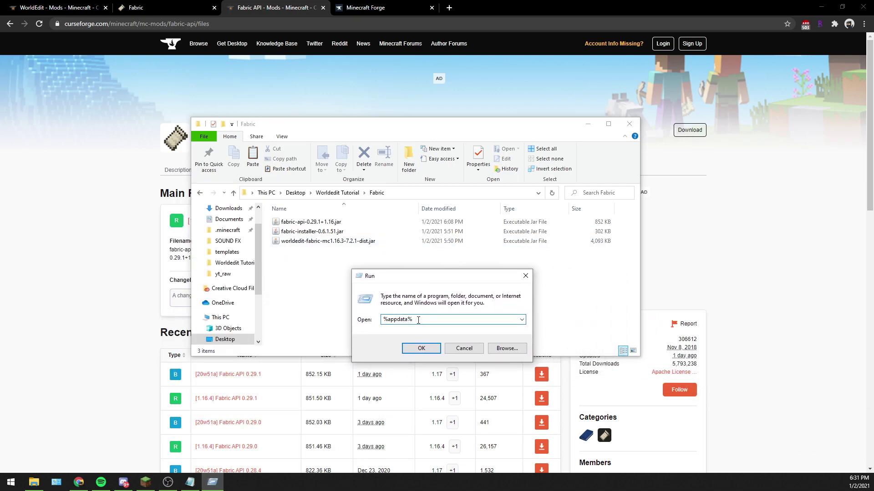
pyautogui.moveTo(418, 320)
pyautogui.mouseDown()
pyautogui.moveTo(384, 320)
pyautogui.moveTo(410, 320)
pyautogui.mouseUp()
pyautogui.click(423, 348)
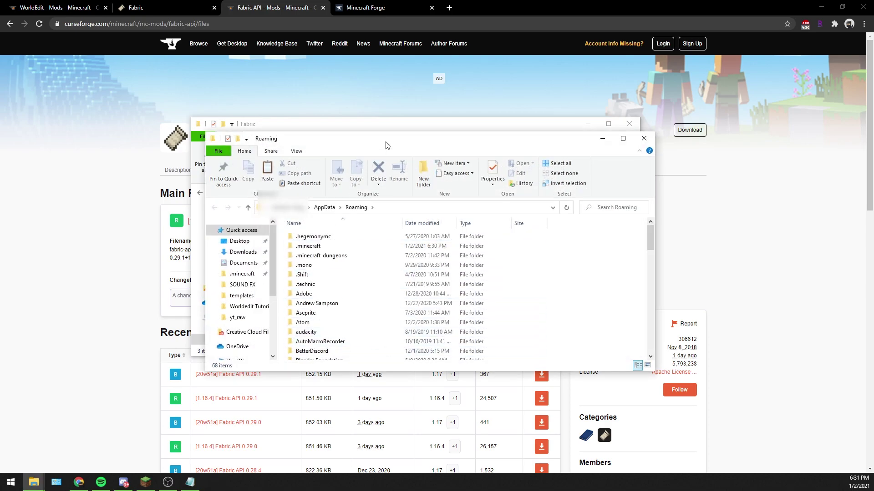
pyautogui.moveTo(386, 141); pyautogui.dragTo(404, 100)
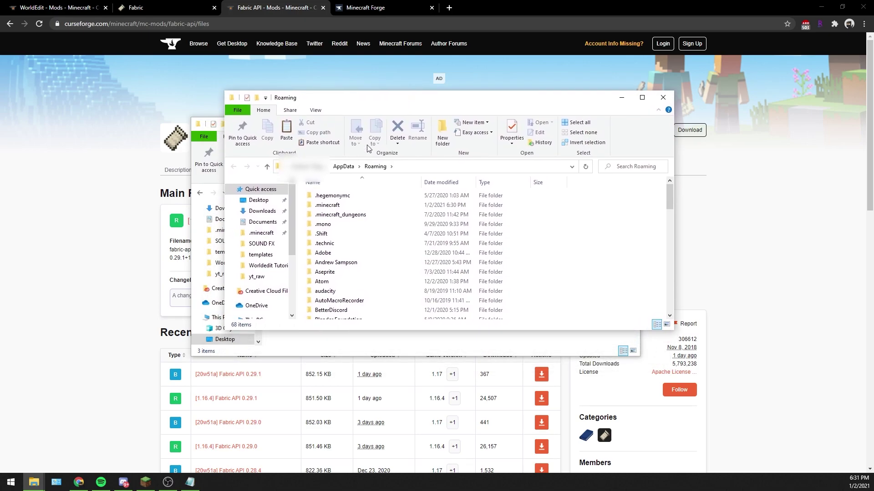
pyautogui.doubleClick(338, 206)
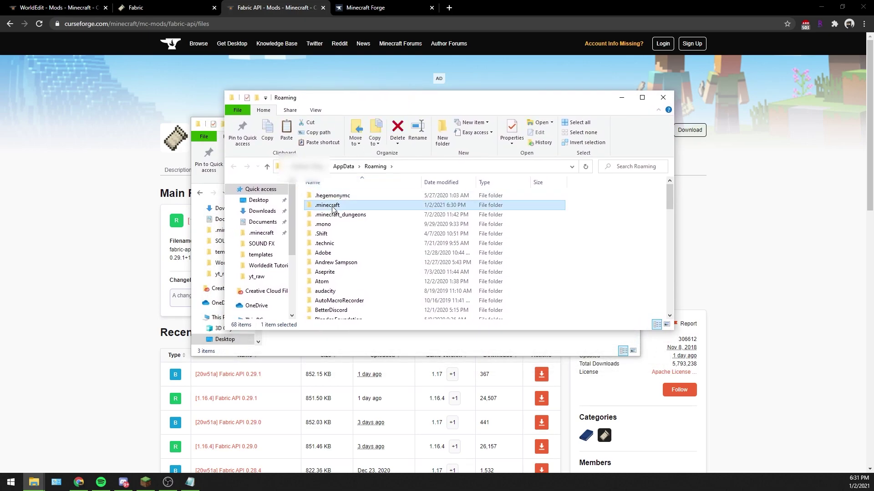
pyautogui.scroll(-3, 359, 256)
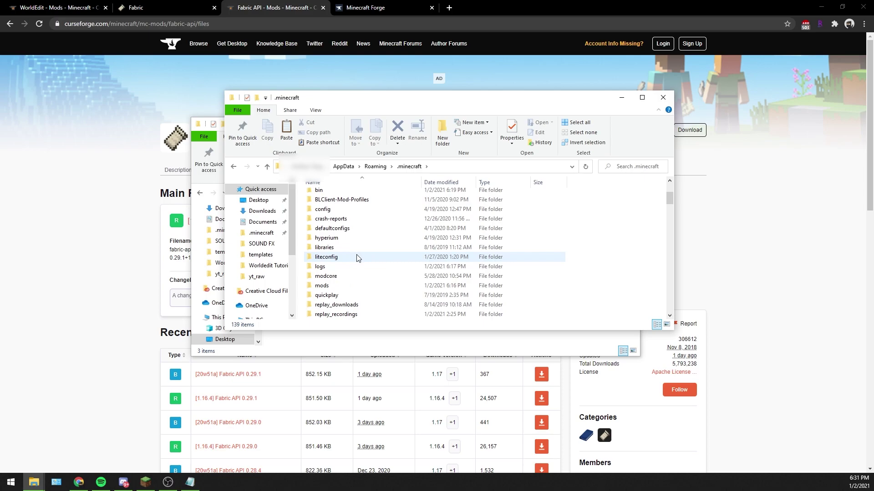
pyautogui.doubleClick(323, 286)
# Move fabric-api-0.29.1+1.16.jar and the WorldEdit Fabric jar into mods, deleting the WorldEdit Forge jar.
pyautogui.moveTo(345, 98); pyautogui.dragTo(479, 120)
pyautogui.click(310, 241)
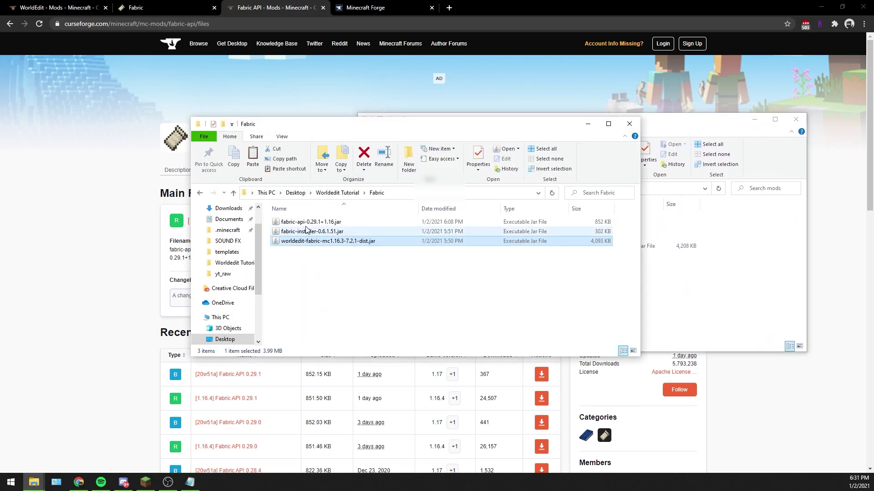
pyautogui.keyDown('ctrl'); pyautogui.click(311, 222); pyautogui.keyUp('ctrl')
pyautogui.moveTo(312, 245); pyautogui.dragTo(728, 312)
pyautogui.click(475, 266)
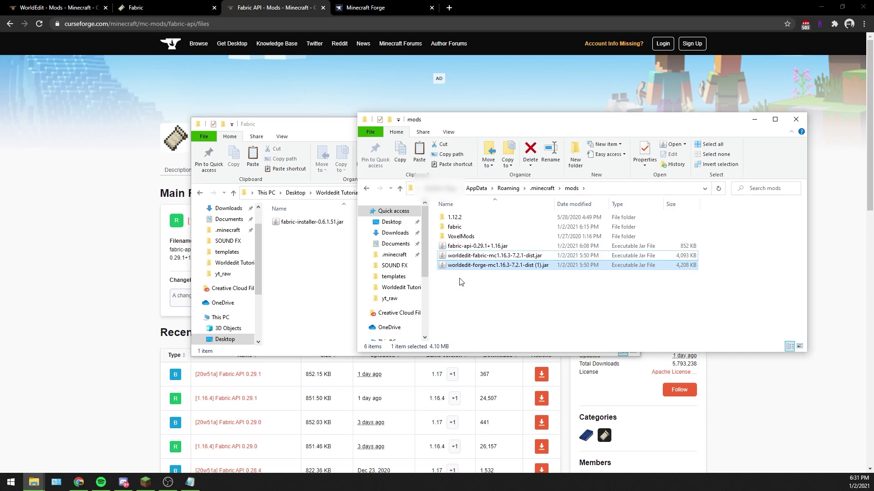
pyautogui.press('Delete')
pyautogui.moveTo(436, 234)
pyautogui.mouseDown()
pyautogui.moveTo(446, 219)
pyautogui.moveTo(437, 221)
pyautogui.mouseUp()
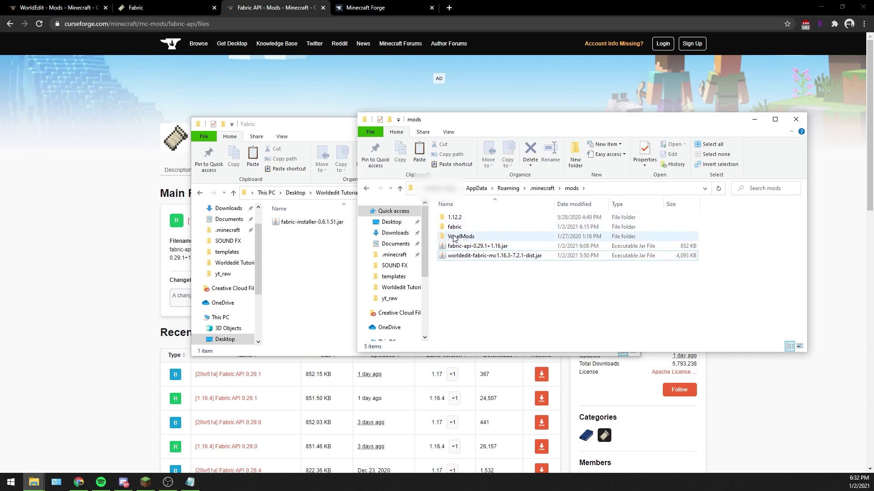